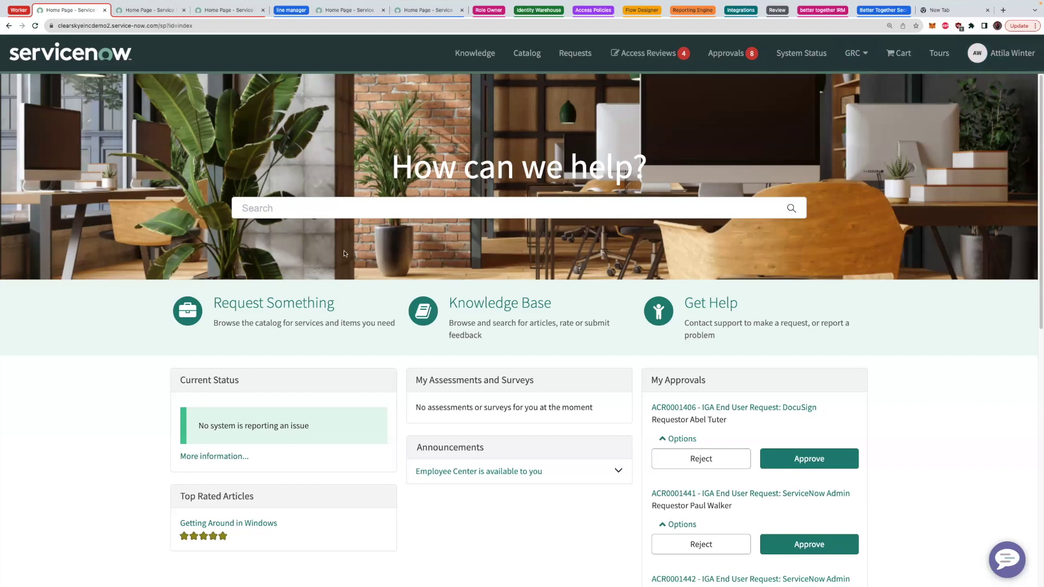
Step: Browse the IGA Requests catalog items, then return to the portal home page
{"action": "left_click", "coordinate": [290, 299]}
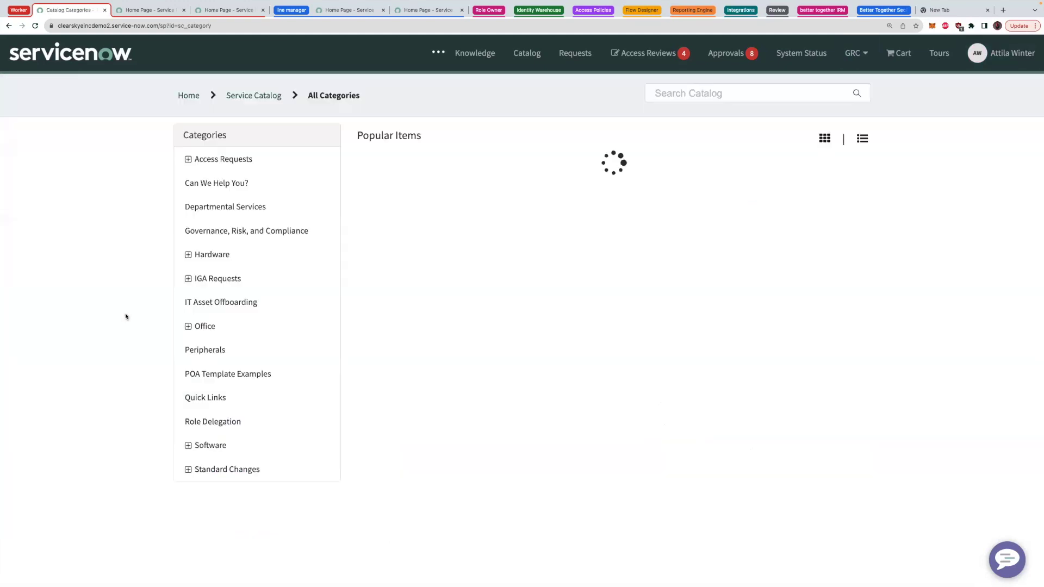
{"action": "left_click", "coordinate": [213, 278]}
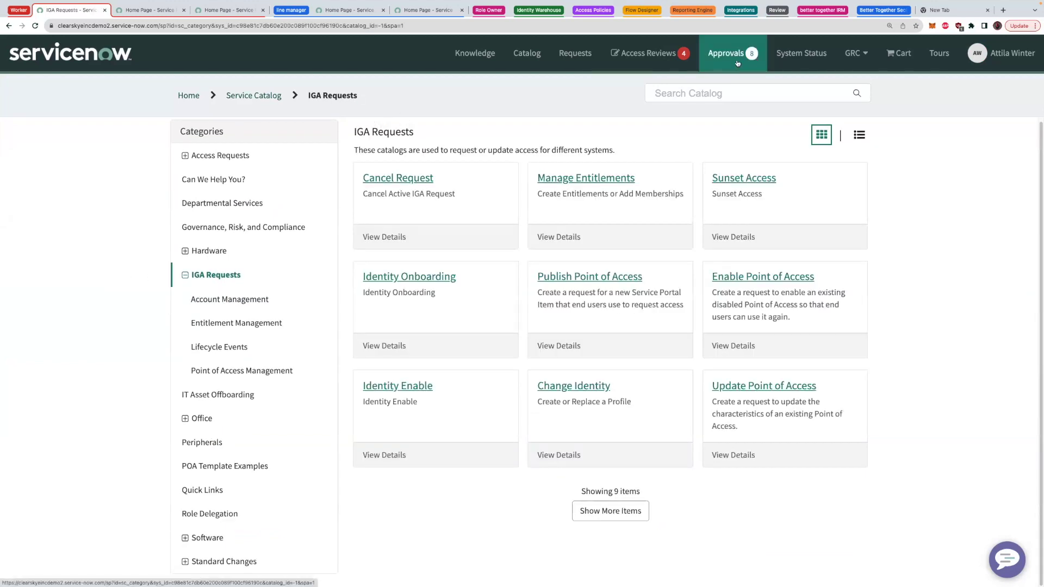
{"action": "left_click", "coordinate": [328, 10]}
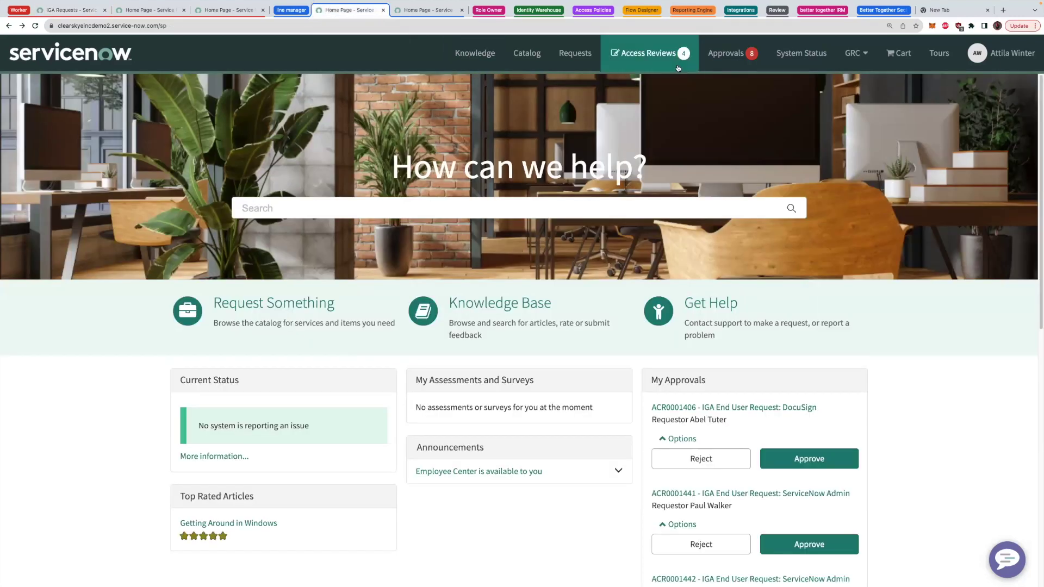
Step: Open approval ACR0001447 for the Linux Groups point of access
{"action": "left_click", "coordinate": [726, 53]}
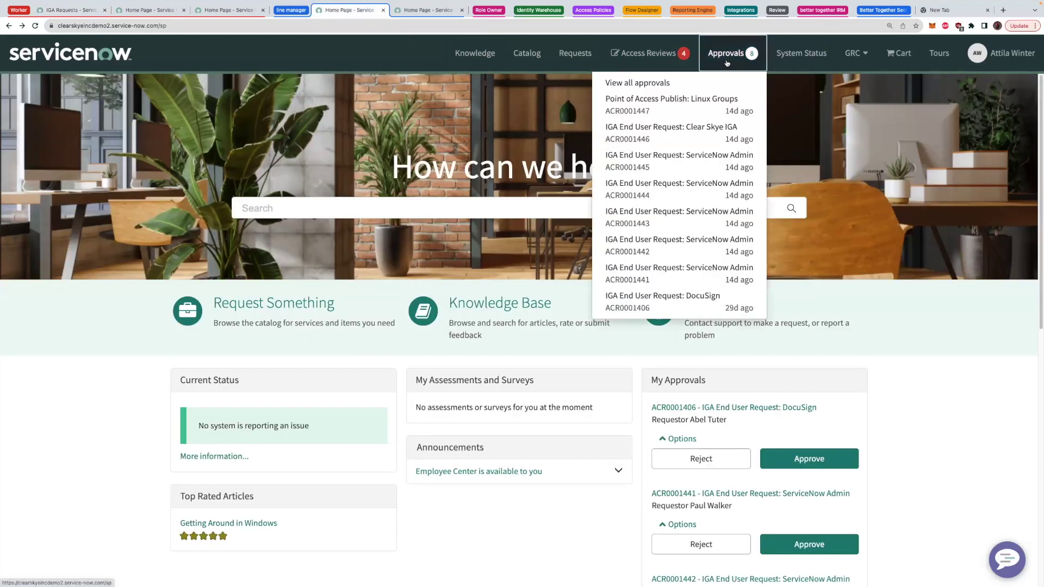
{"action": "left_click", "coordinate": [715, 112]}
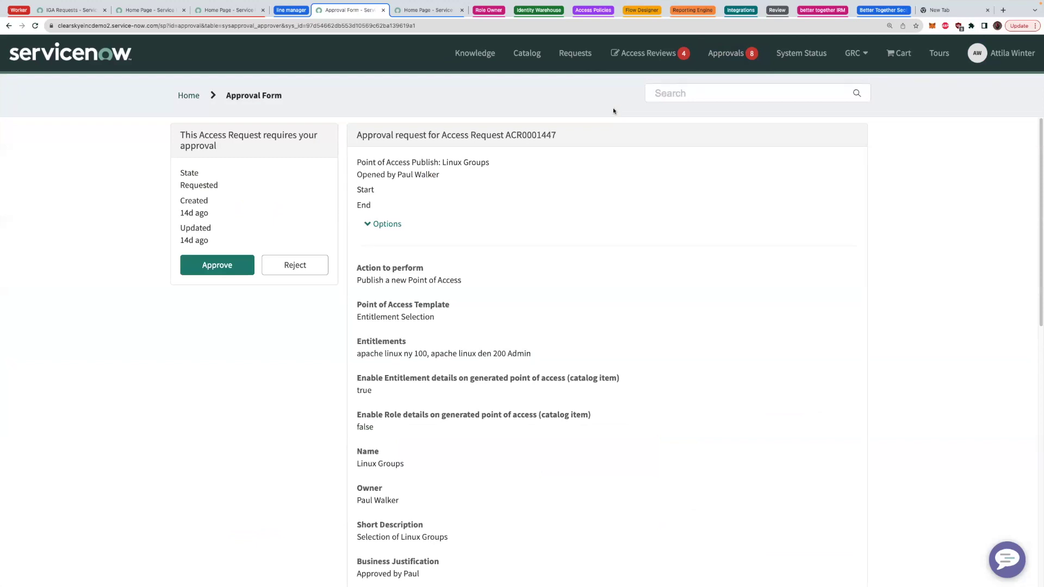
{"action": "left_click", "coordinate": [654, 54]}
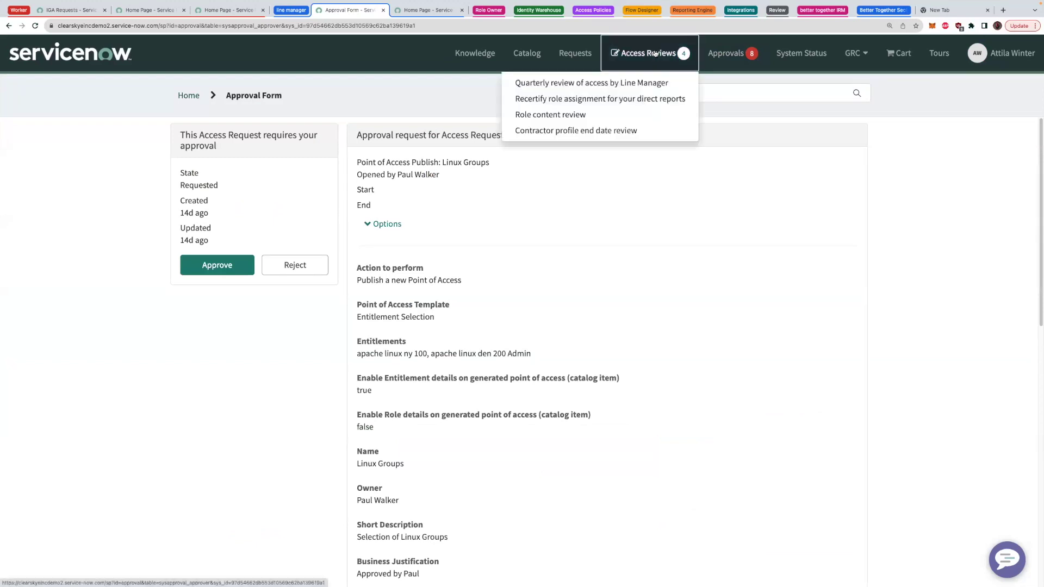
{"action": "left_click", "coordinate": [644, 85]}
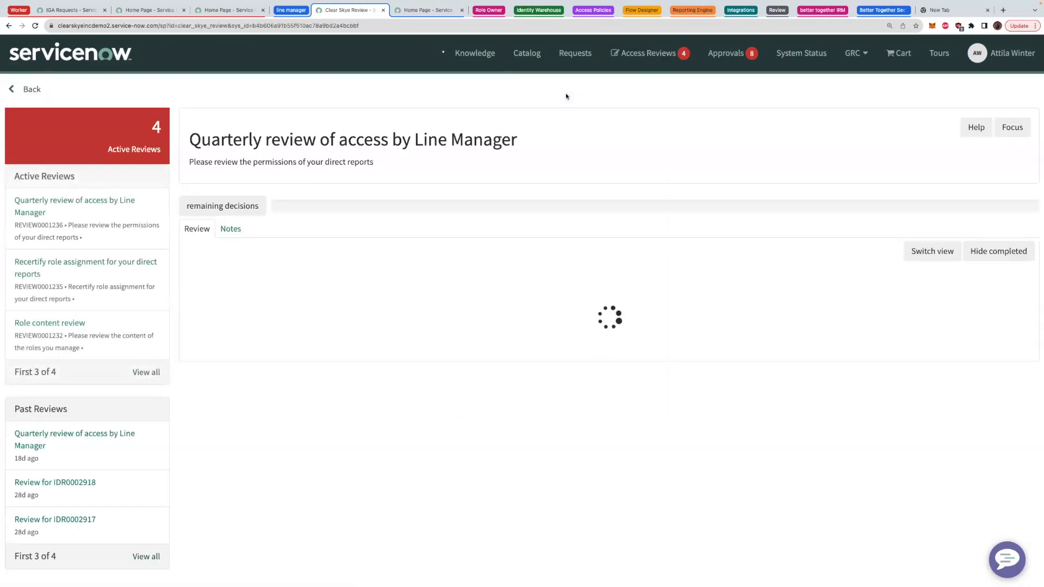
{"action": "left_click", "coordinate": [923, 343]}
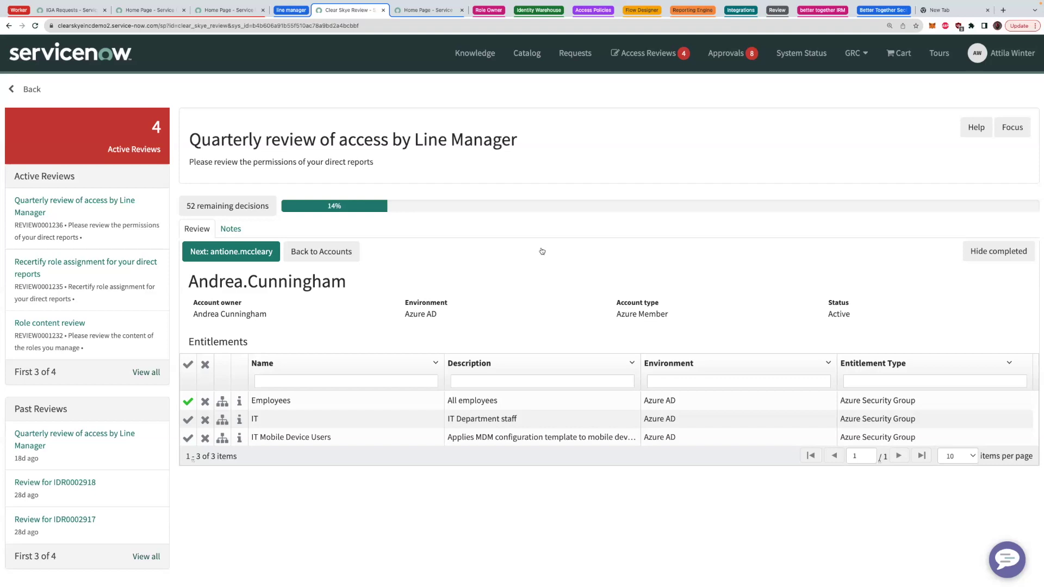
{"action": "left_click", "coordinate": [540, 11]}
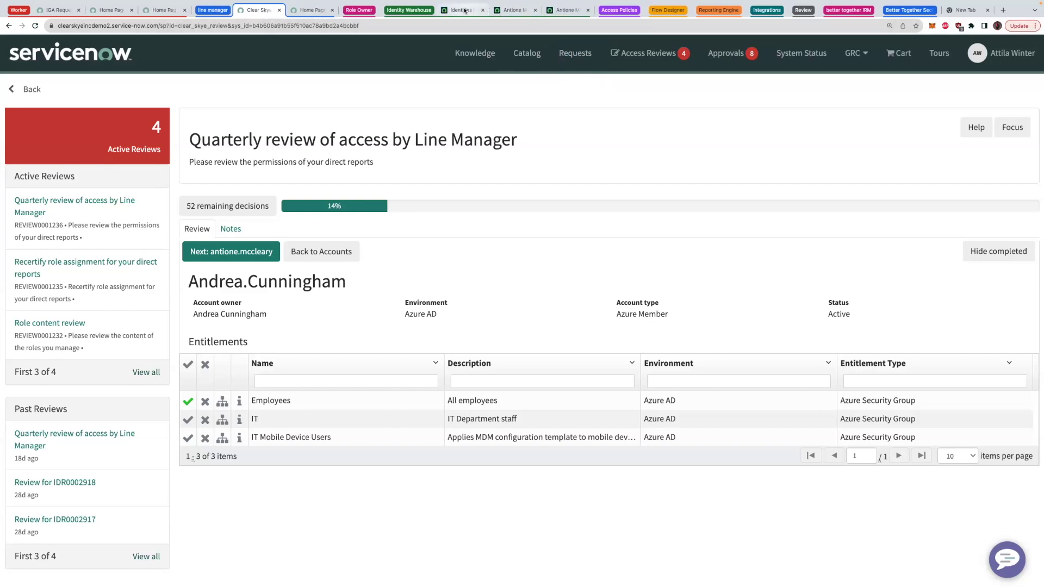
{"action": "left_click", "coordinate": [461, 10]}
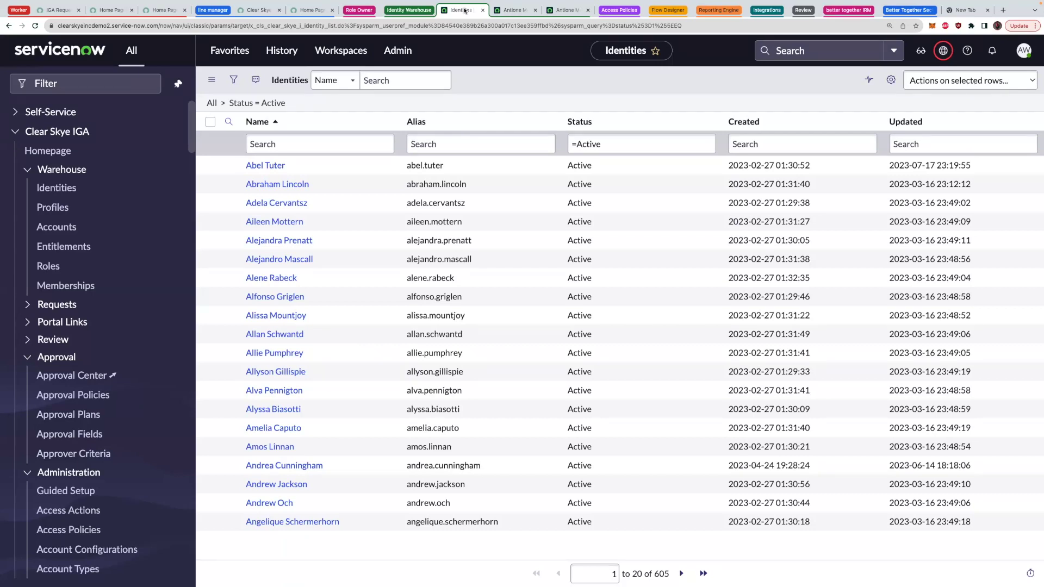
{"action": "left_click", "coordinate": [507, 11]}
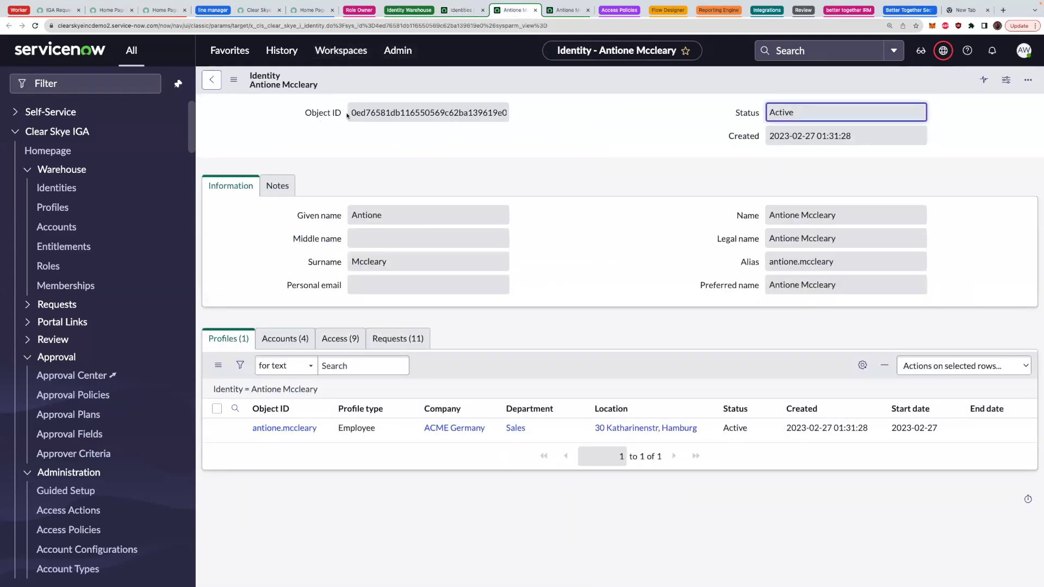
{"action": "left_click_drag", "start_coordinate": [352, 117], "coordinate": [509, 121]}
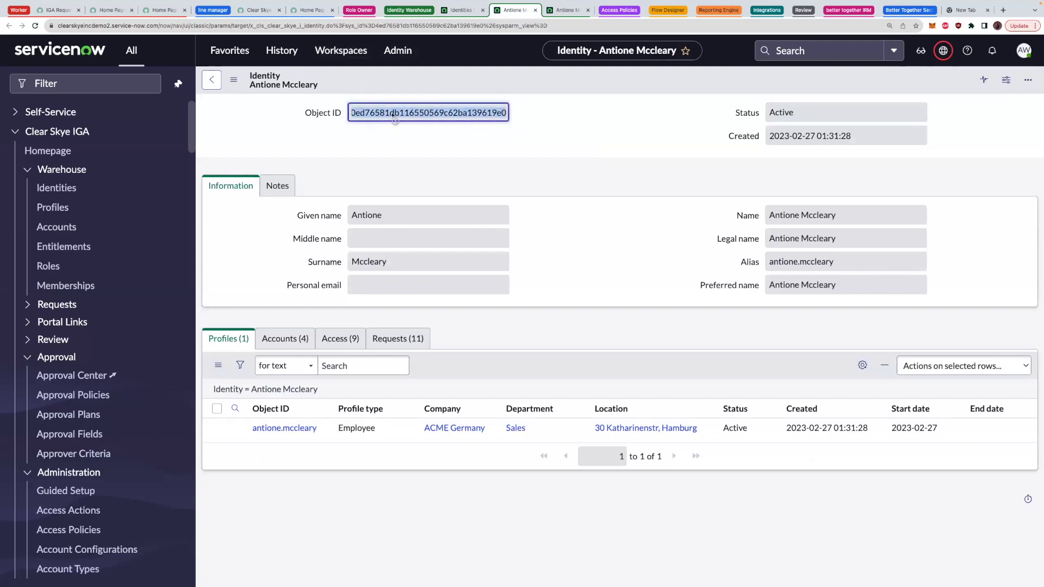
{"action": "double_click", "coordinate": [377, 220]}
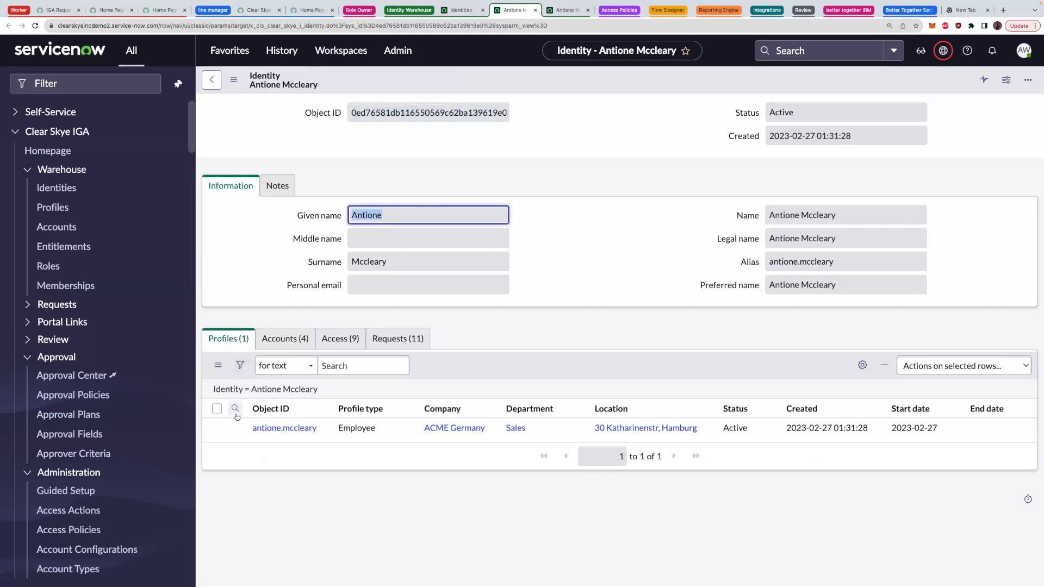
{"action": "left_click", "coordinate": [242, 463]}
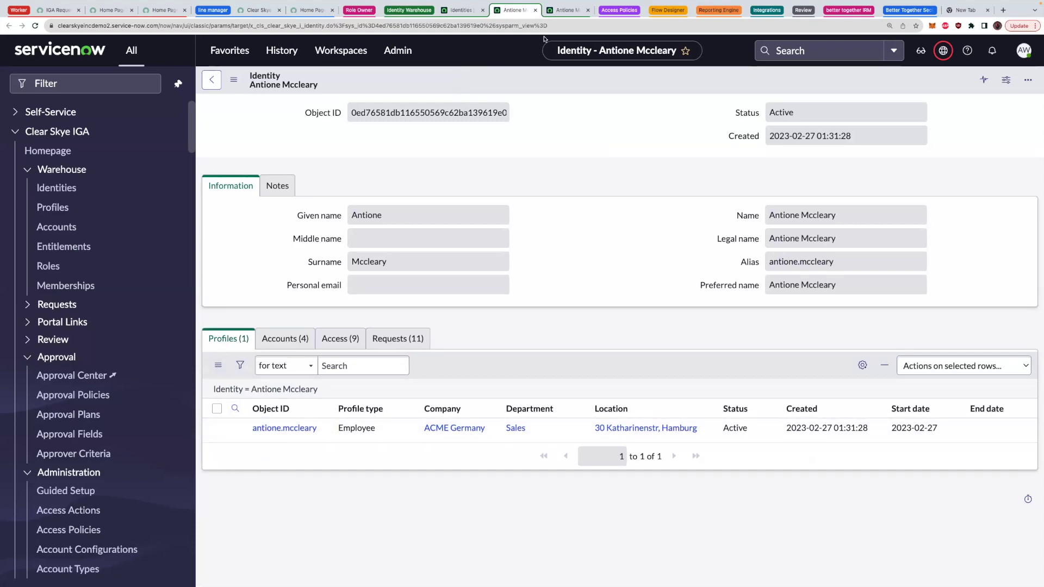
Step: Point out the profile's object ID, Employee type, Sales department, location, cost center and ACME Germany
{"action": "left_click", "coordinate": [565, 13]}
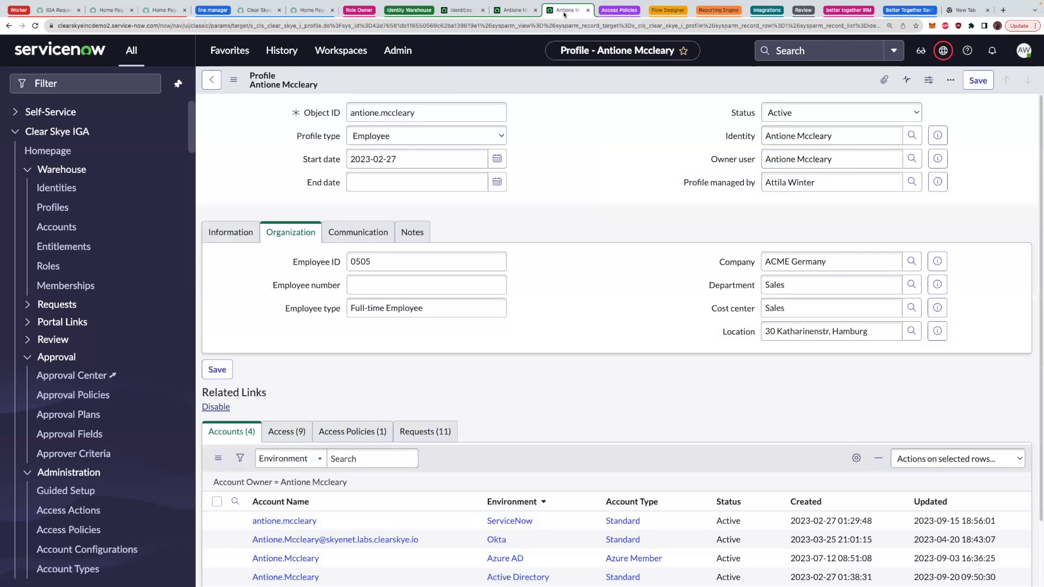
{"action": "left_click", "coordinate": [323, 111]}
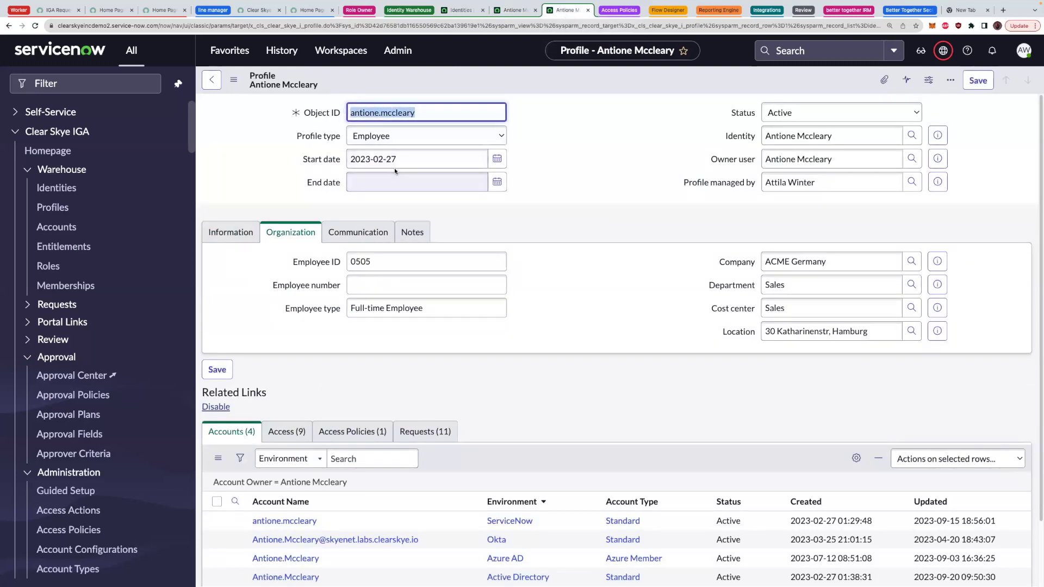
{"action": "left_click", "coordinate": [384, 147]}
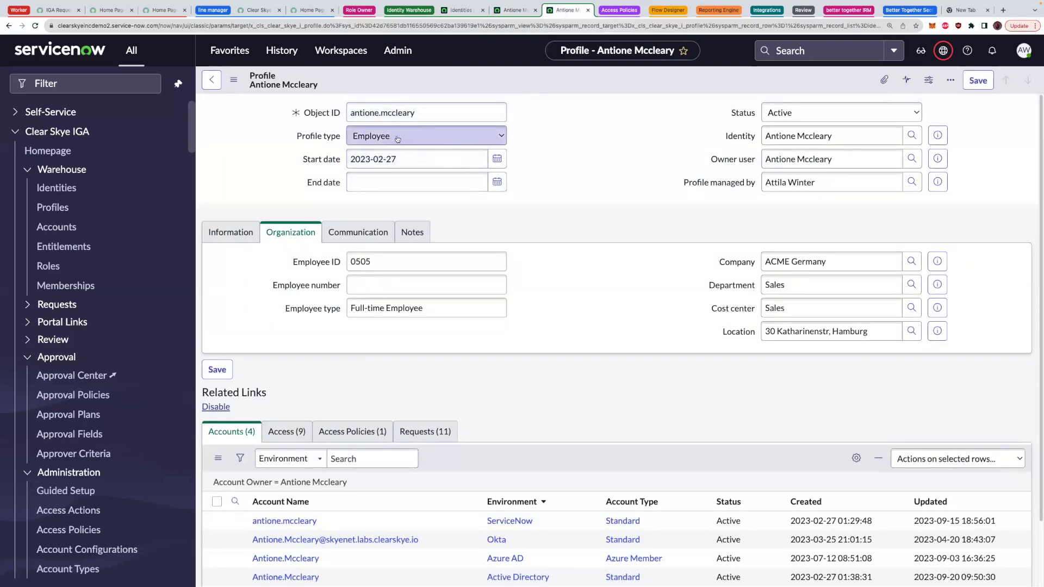
{"action": "left_click", "coordinate": [725, 286]}
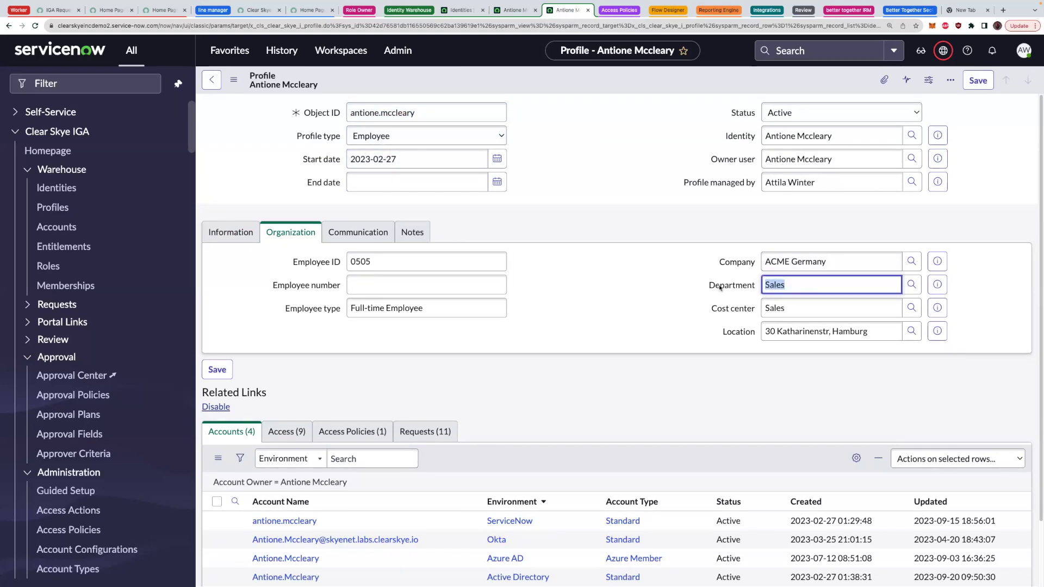
{"action": "left_click", "coordinate": [742, 331]}
{"action": "left_click", "coordinate": [738, 309]}
{"action": "left_click", "coordinate": [747, 262]}
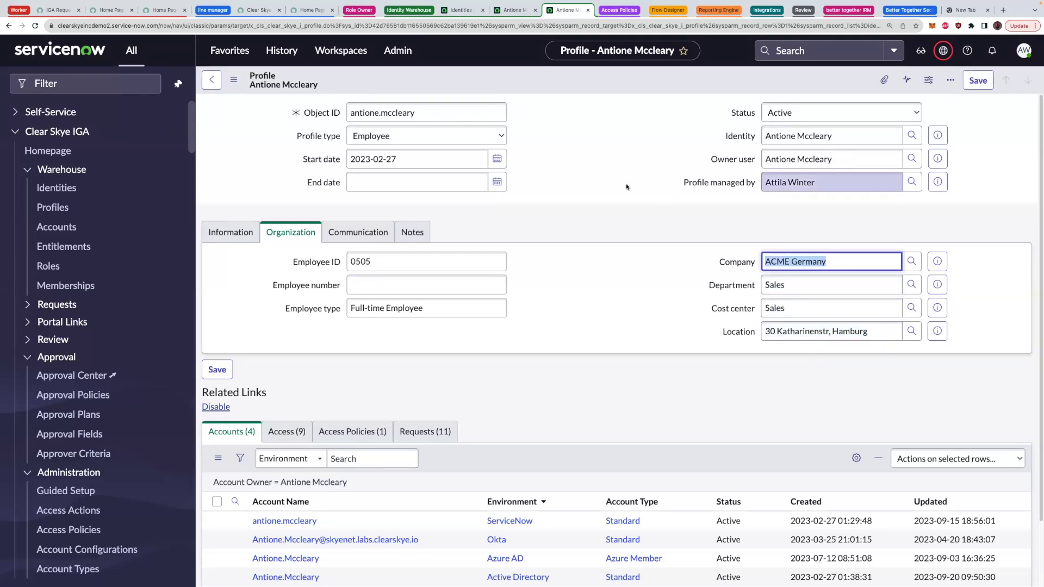
{"action": "key", "text": "shift+Tab"}
{"action": "key", "text": "shift+Tab"}
{"action": "key", "text": "shift+Tab"}
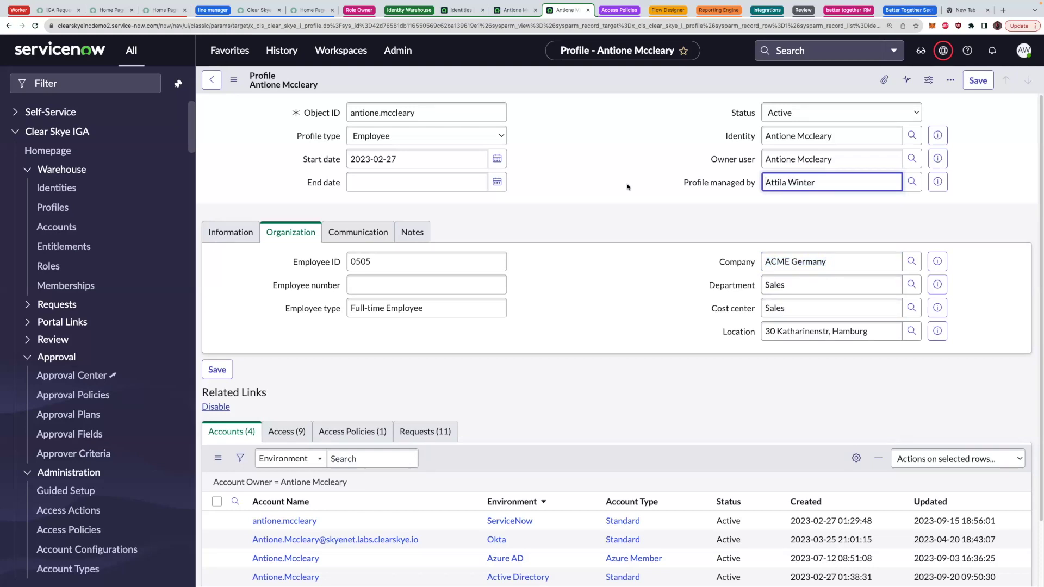
{"action": "scroll", "coordinate": [571, 285], "scroll_direction": "down", "scroll_amount": 1}
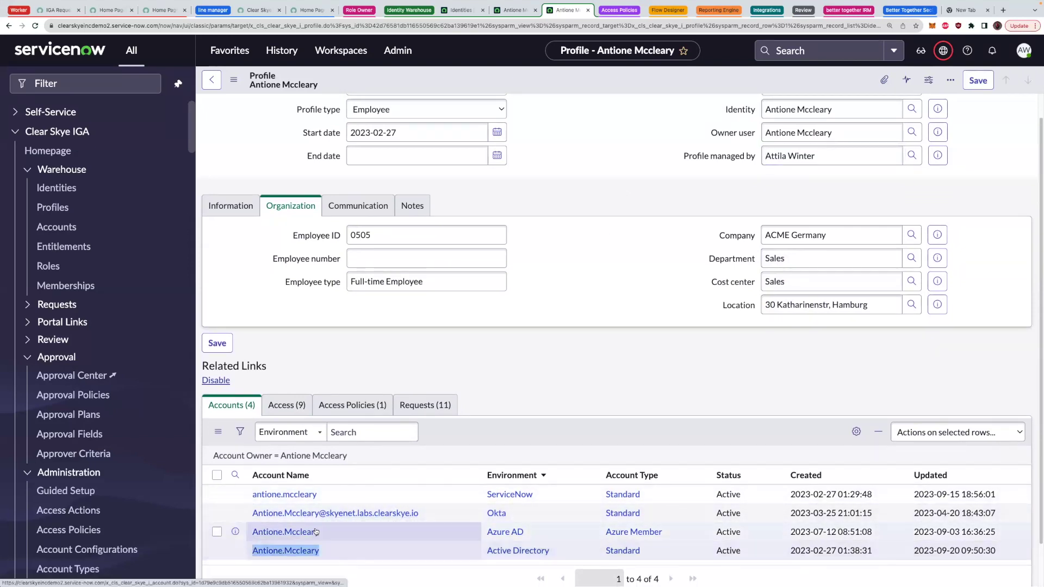
Step: Highlight the ServiceNow and Okta account names among the profile's four accounts
{"action": "left_click_drag", "start_coordinate": [320, 494], "coordinate": [253, 494]}
{"action": "left_click_drag", "start_coordinate": [420, 513], "coordinate": [268, 514]}
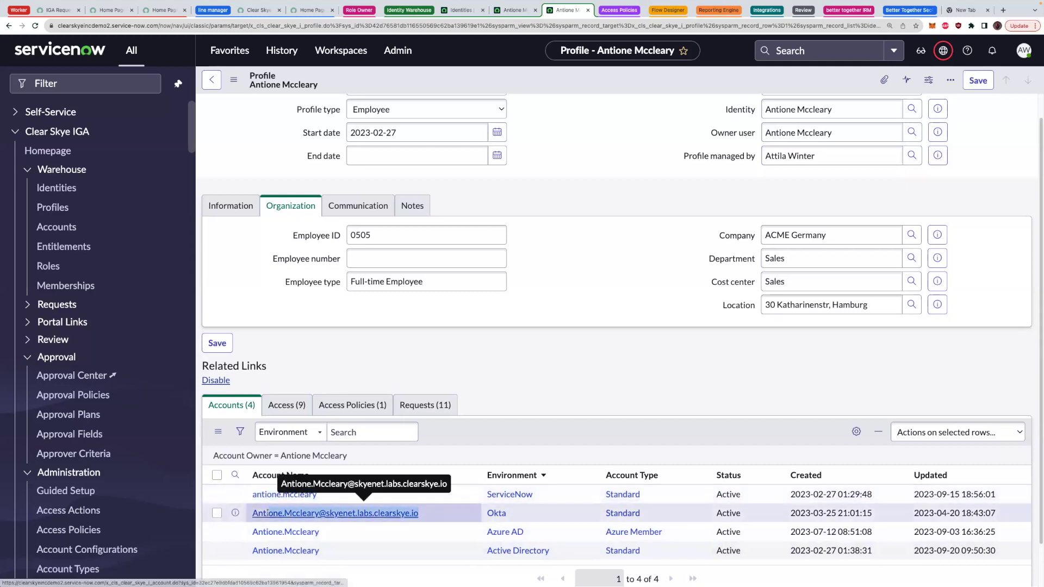
{"action": "left_click", "coordinate": [509, 375]}
{"action": "scroll", "coordinate": [510, 374], "scroll_direction": "up", "scroll_amount": 1}
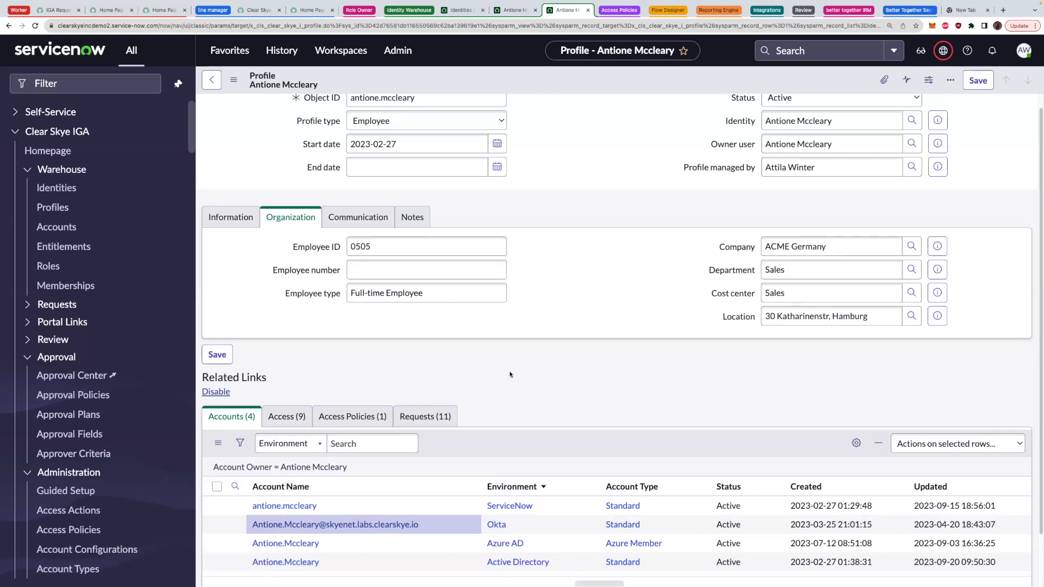
{"action": "scroll", "coordinate": [509, 374], "scroll_direction": "up", "scroll_amount": 1}
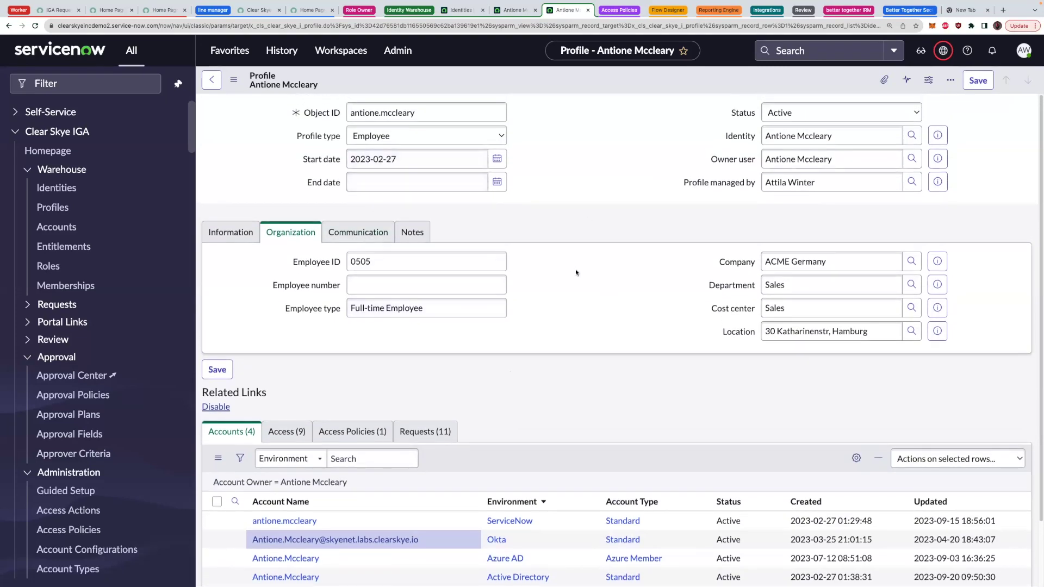
{"action": "left_click", "coordinate": [619, 12]}
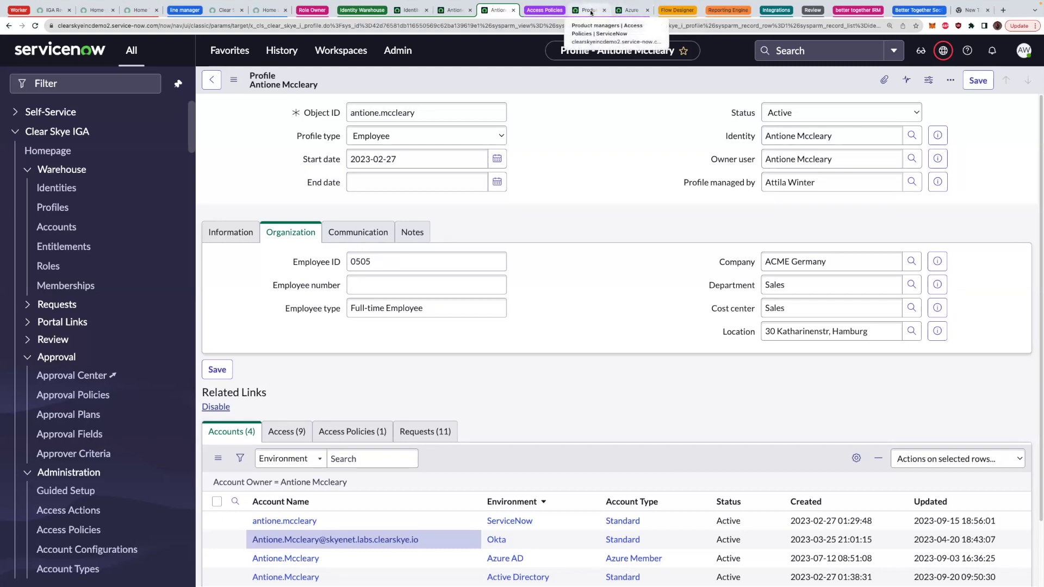
Step: Check the Product managers policy's Employee profile type and Department conditions
{"action": "left_click", "coordinate": [590, 12]}
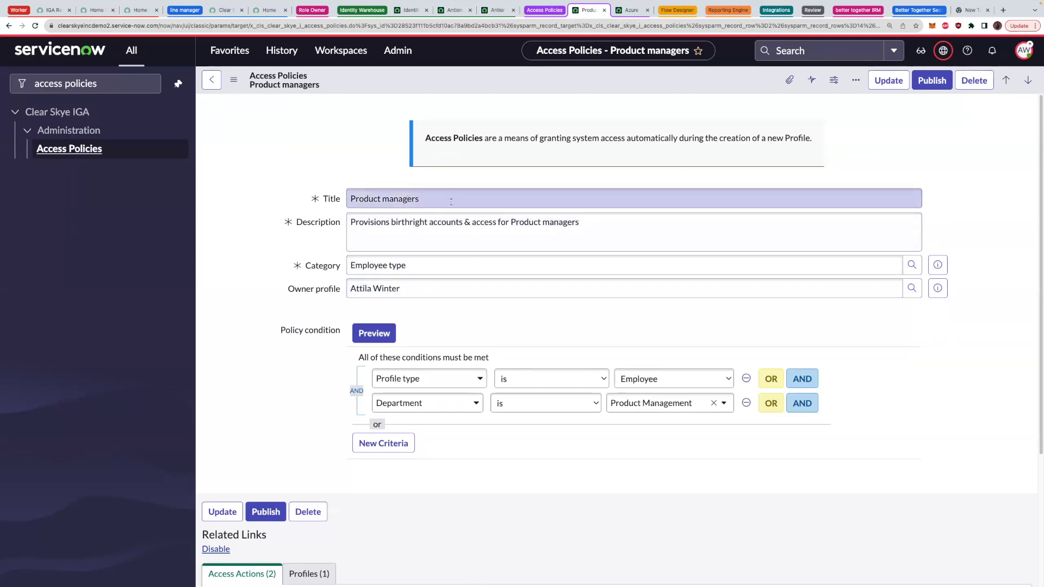
{"action": "left_click_drag", "start_coordinate": [418, 199], "coordinate": [344, 198]}
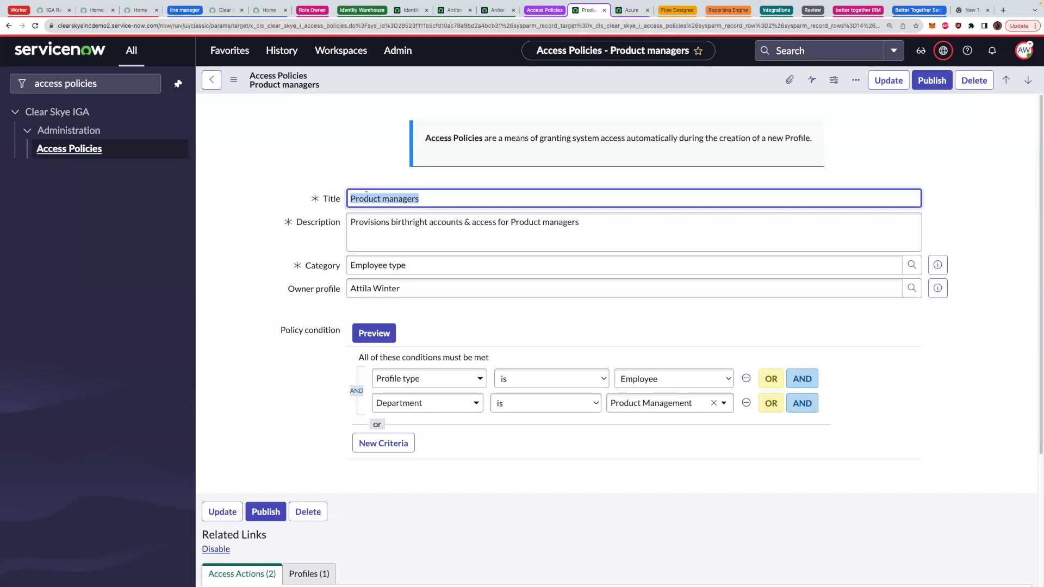
{"action": "left_click", "coordinate": [645, 344]}
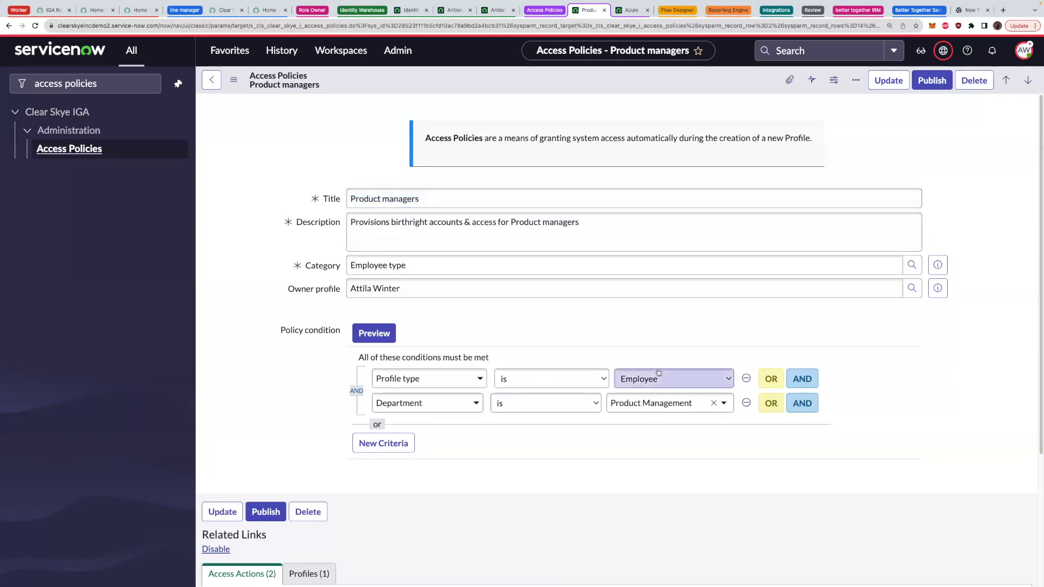
{"action": "left_click", "coordinate": [676, 381]}
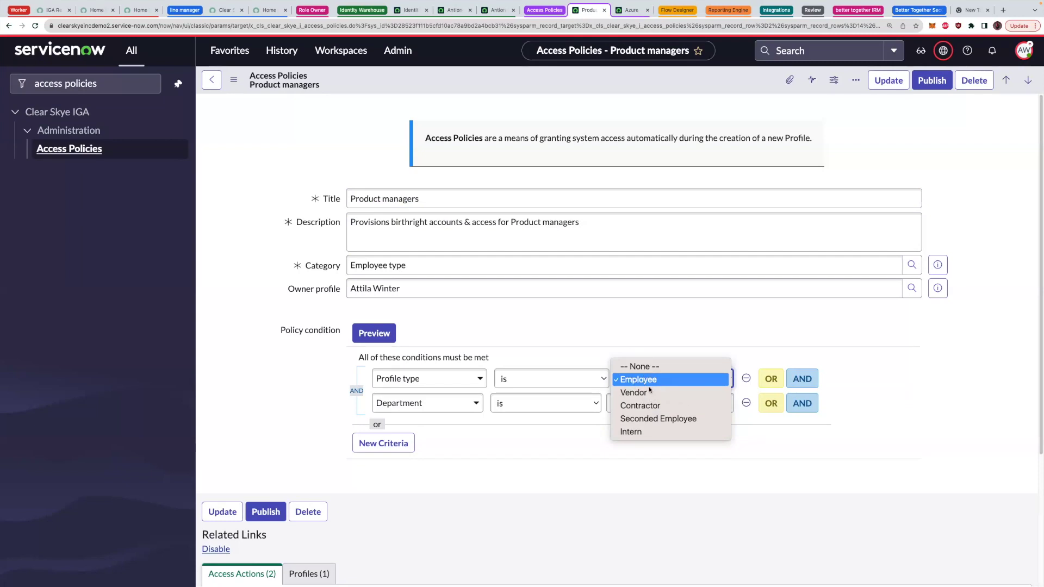
{"action": "left_click", "coordinate": [648, 385]}
{"action": "left_click", "coordinate": [653, 406]}
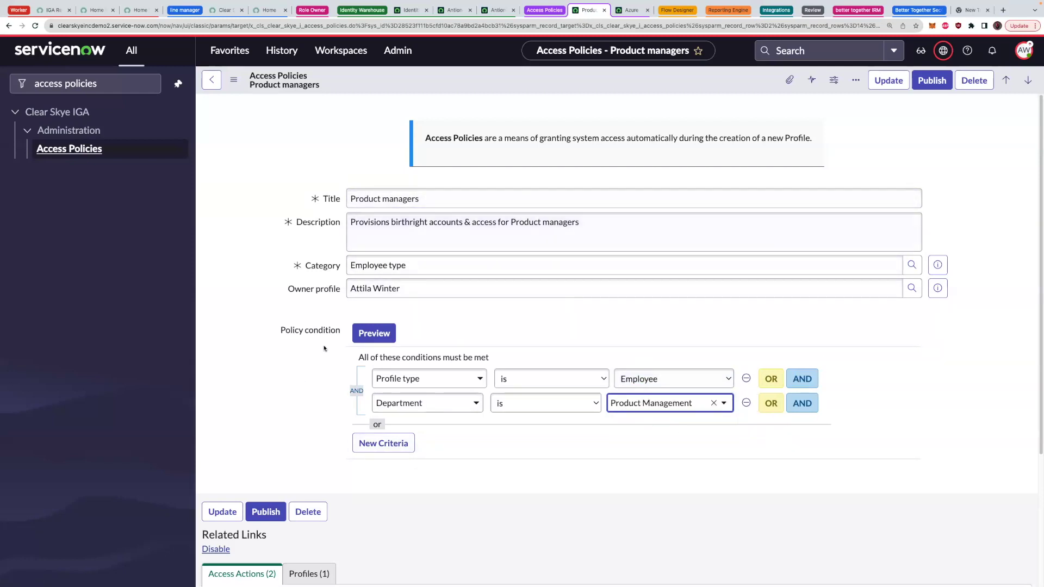
Step: Preview the 29 matching profiles and point out the Azure AD and ServiceNow entitlements
{"action": "left_click", "coordinate": [366, 335]}
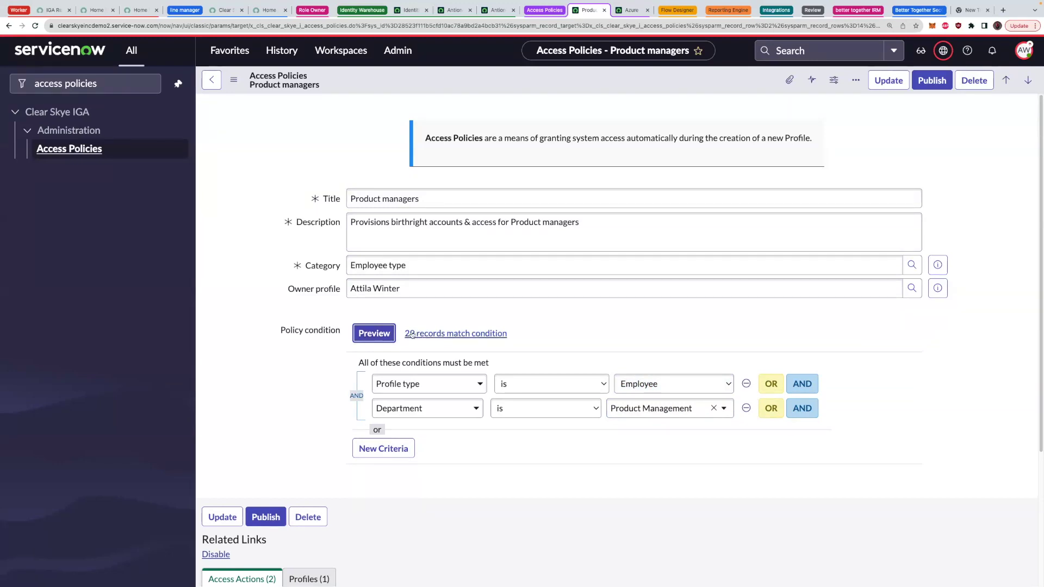
{"action": "scroll", "coordinate": [299, 320], "scroll_direction": "down", "scroll_amount": 3}
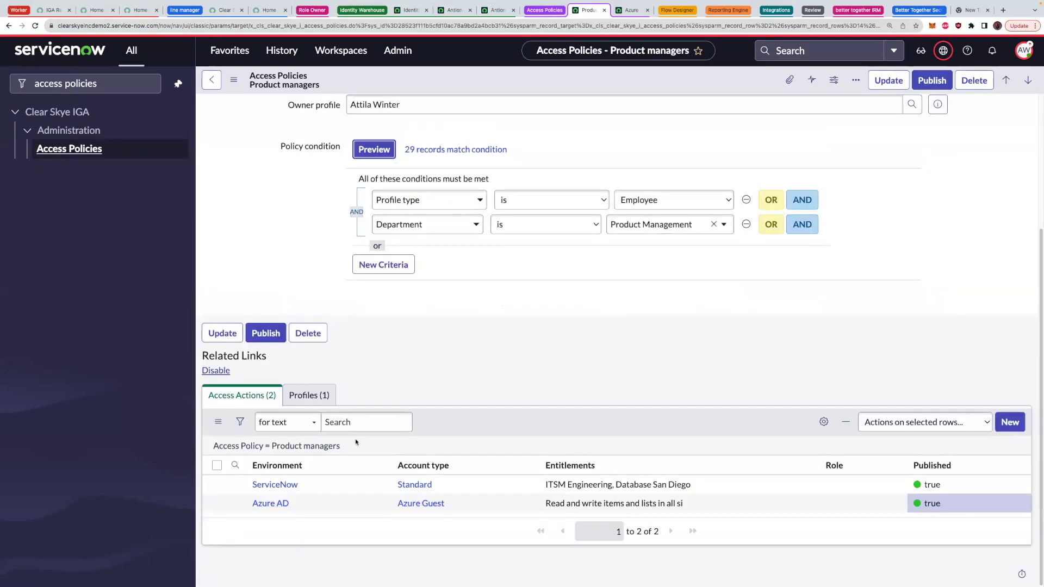
{"action": "left_click", "coordinate": [322, 485]}
{"action": "left_click_drag", "start_coordinate": [293, 503], "coordinate": [251, 503]}
{"action": "left_click", "coordinate": [734, 484]}
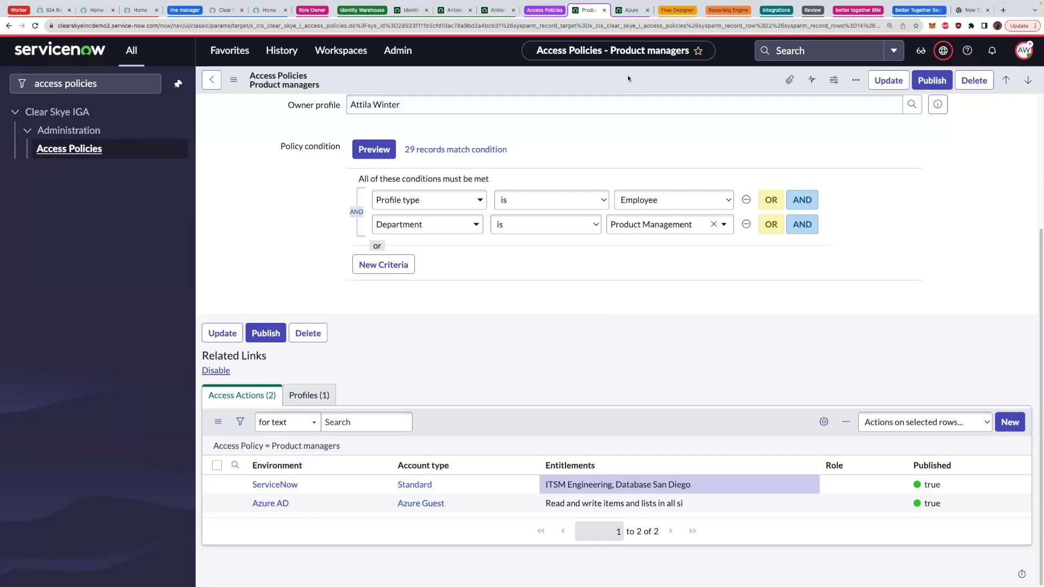
{"action": "scroll", "coordinate": [636, 128], "scroll_direction": "up", "scroll_amount": 2}
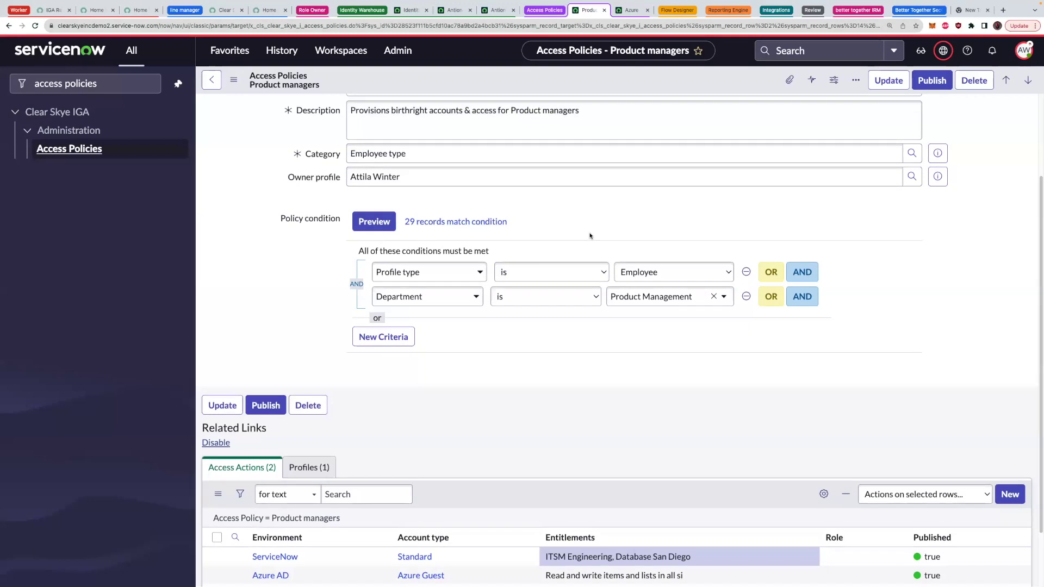
{"action": "scroll", "coordinate": [590, 235], "scroll_direction": "up", "scroll_amount": 1}
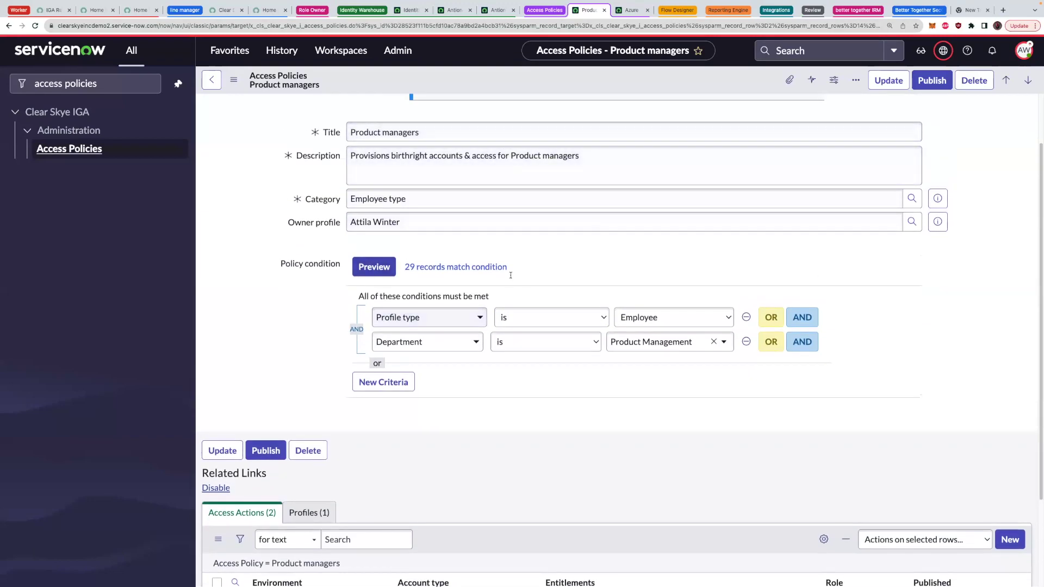
{"action": "scroll", "coordinate": [417, 298], "scroll_direction": "up", "scroll_amount": 1}
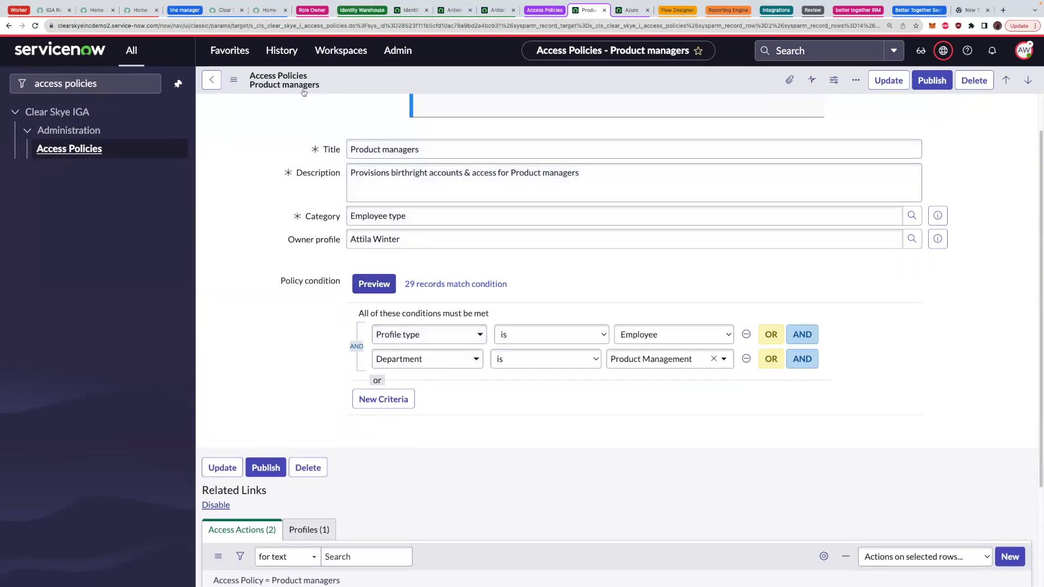
{"action": "left_click", "coordinate": [669, 17]}
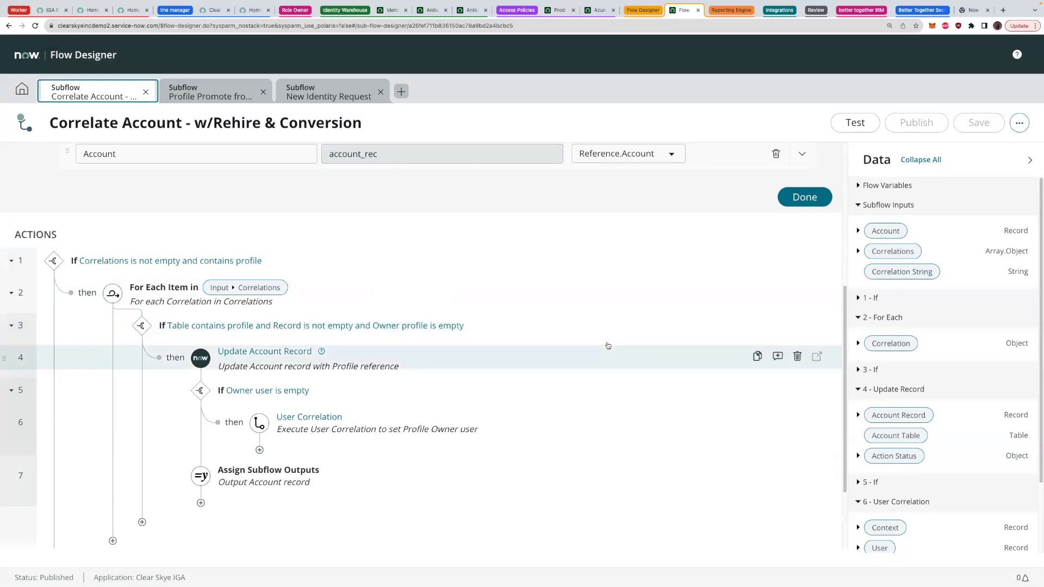
Step: Expand the Update Account Record action to reveal its record, table and fields
{"action": "left_click", "coordinate": [601, 355]}
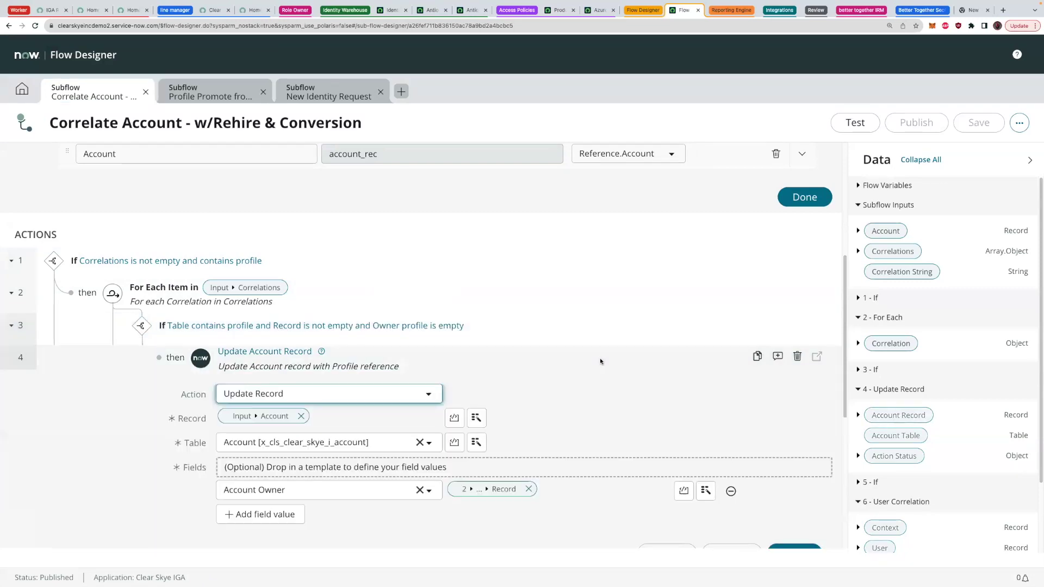
{"action": "scroll", "coordinate": [601, 362], "scroll_direction": "down", "scroll_amount": 2}
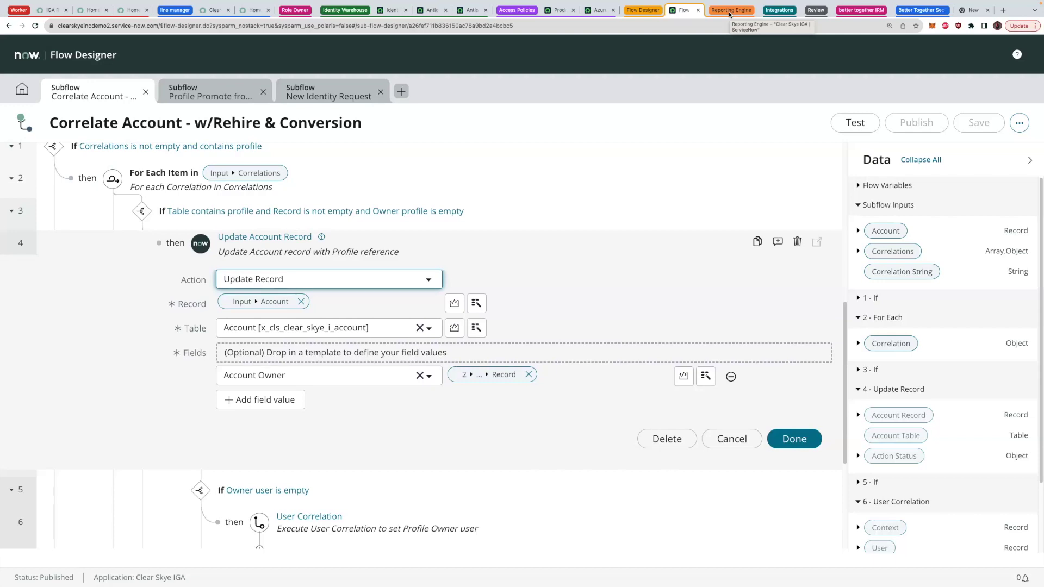
{"action": "left_click", "coordinate": [739, 11]}
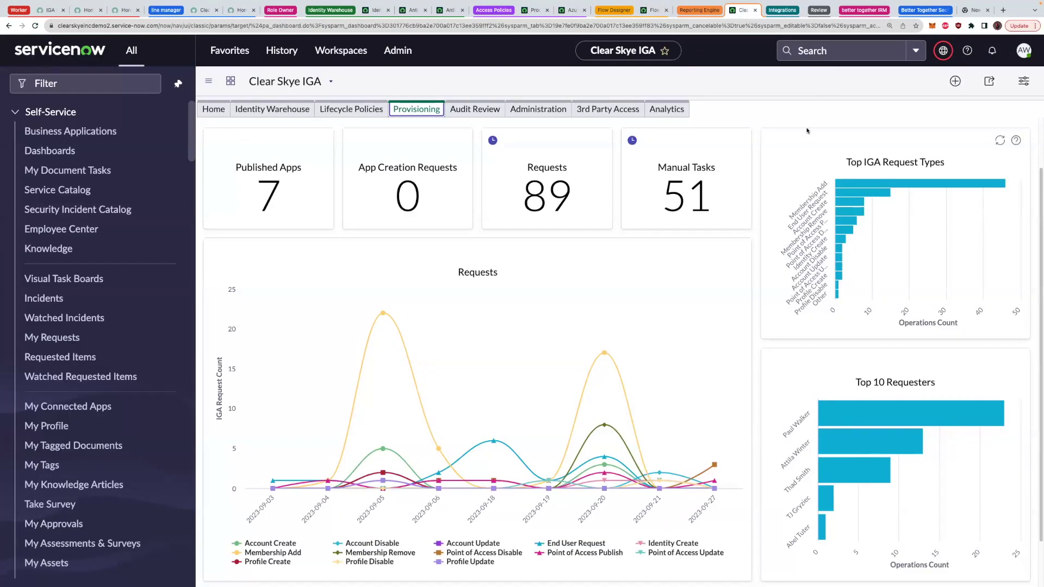
{"action": "scroll", "coordinate": [804, 111], "scroll_direction": "down", "scroll_amount": 1}
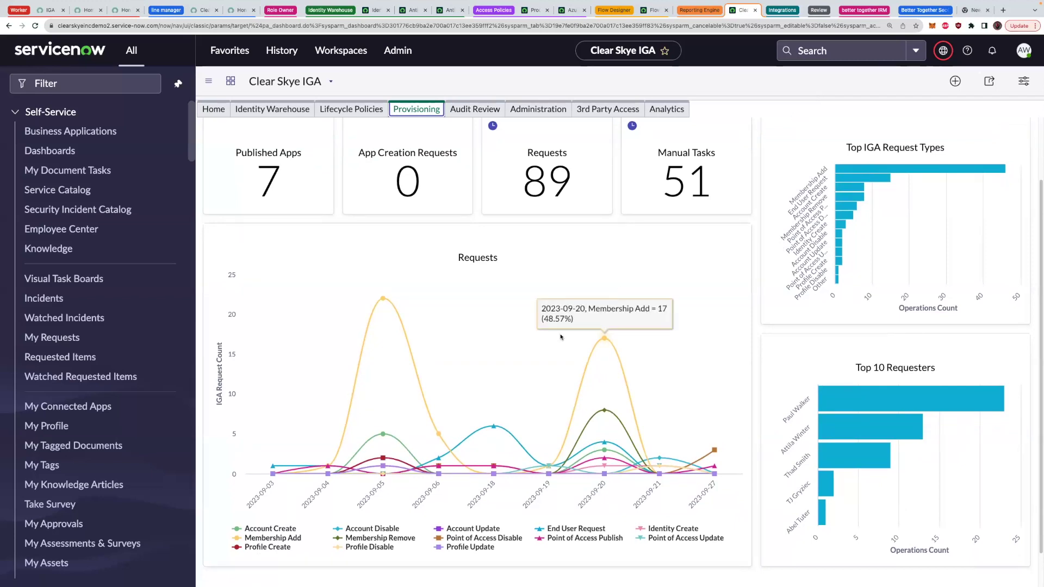
{"action": "scroll", "coordinate": [533, 357], "scroll_direction": "down", "scroll_amount": 1}
Step: Hide the Account Update, Point of Access Disable and Profile Update series from the Requests chart
{"action": "left_click", "coordinate": [484, 514]}
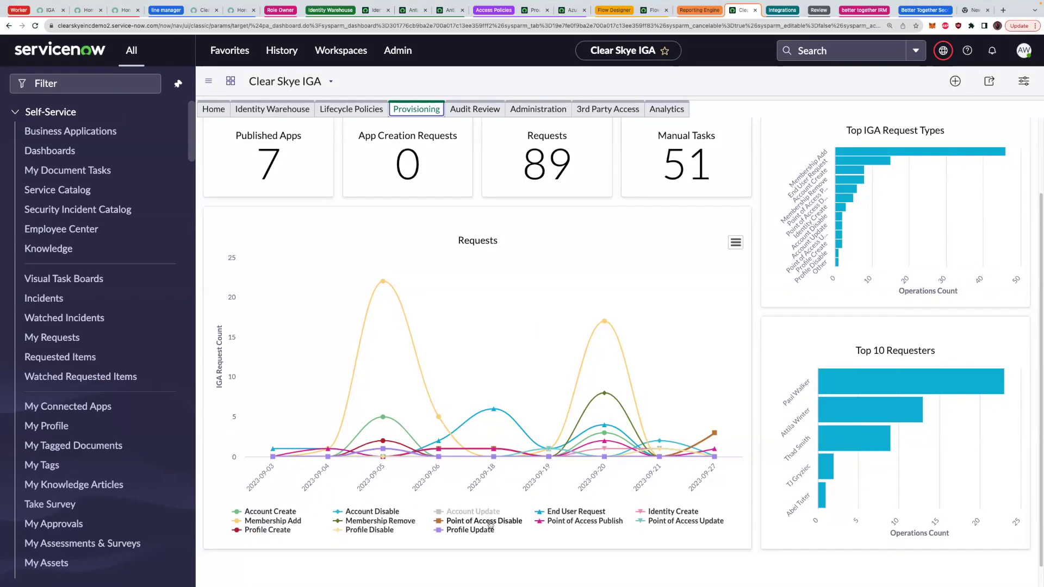
{"action": "left_click", "coordinate": [484, 522]}
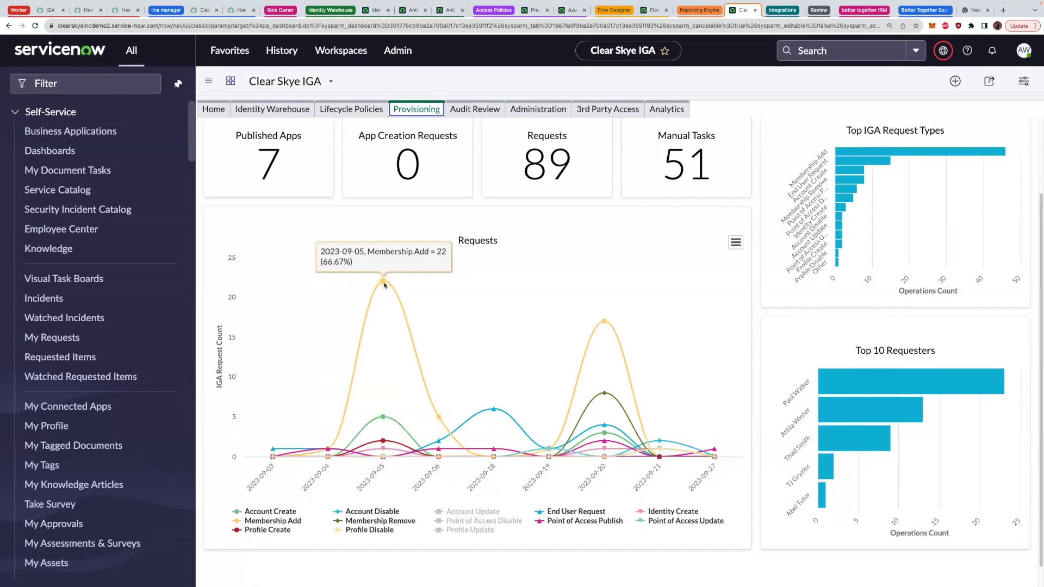